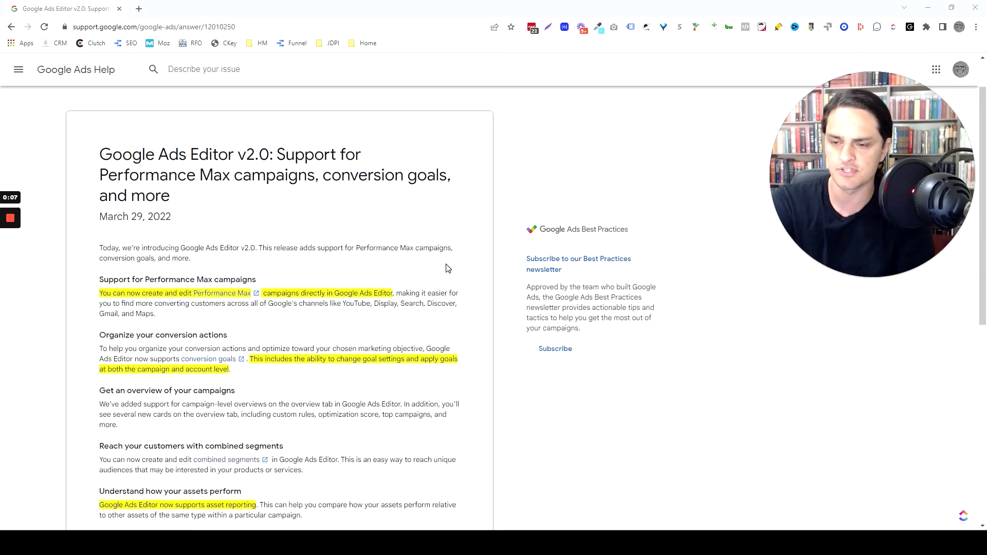
Step: Highlight the version number 'v2.0' in the article title, then clear the selection
drag(270, 158, 238, 154)
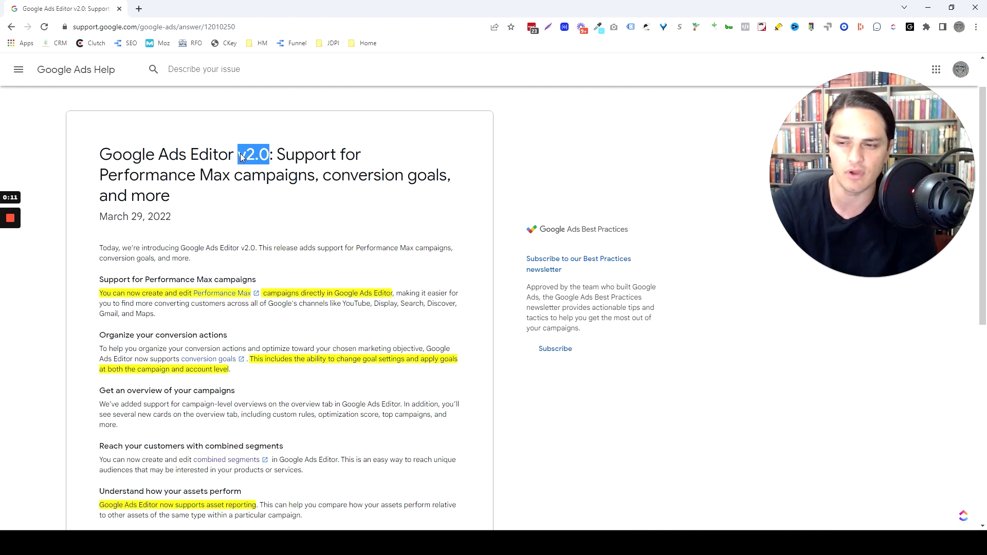
click(263, 154)
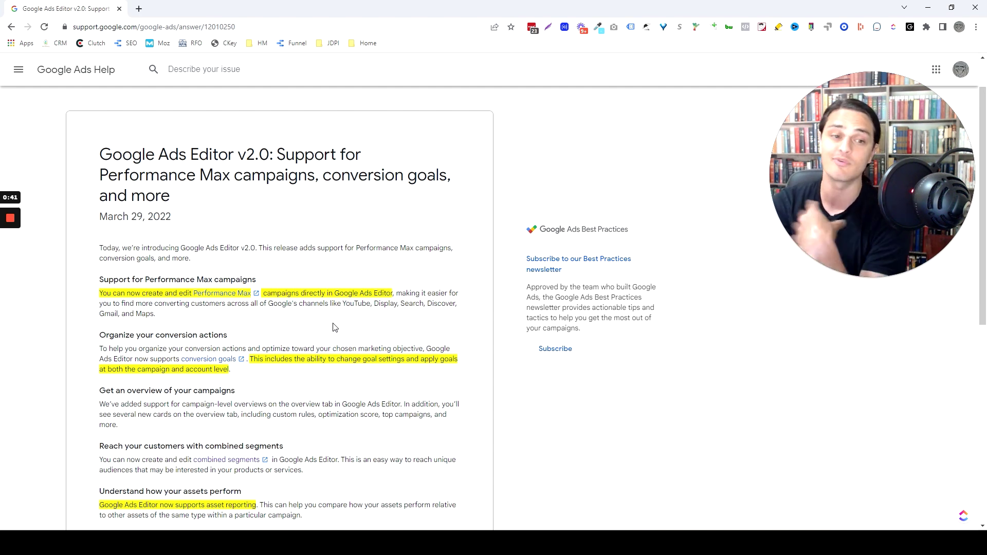
scroll(334, 327, down, 1)
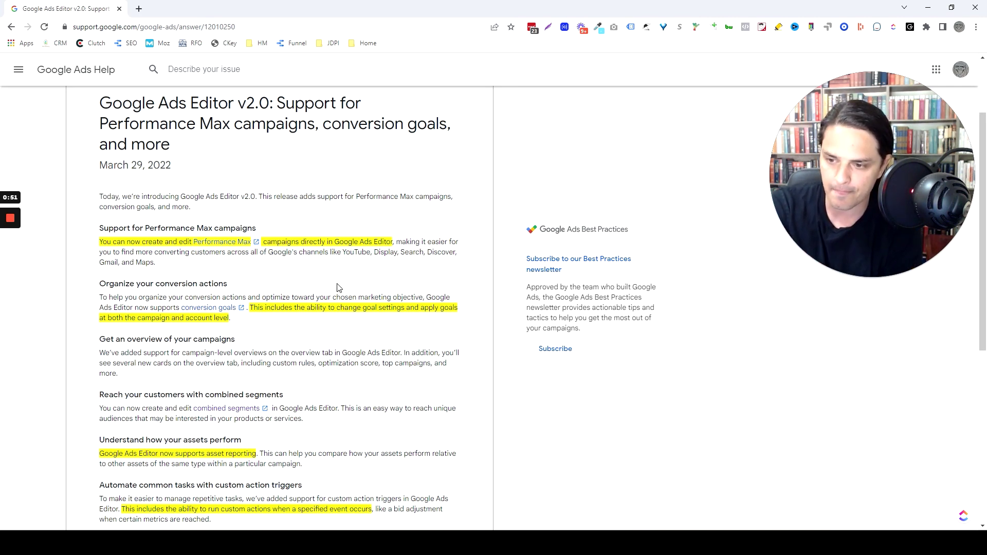
scroll(337, 288, down, 1)
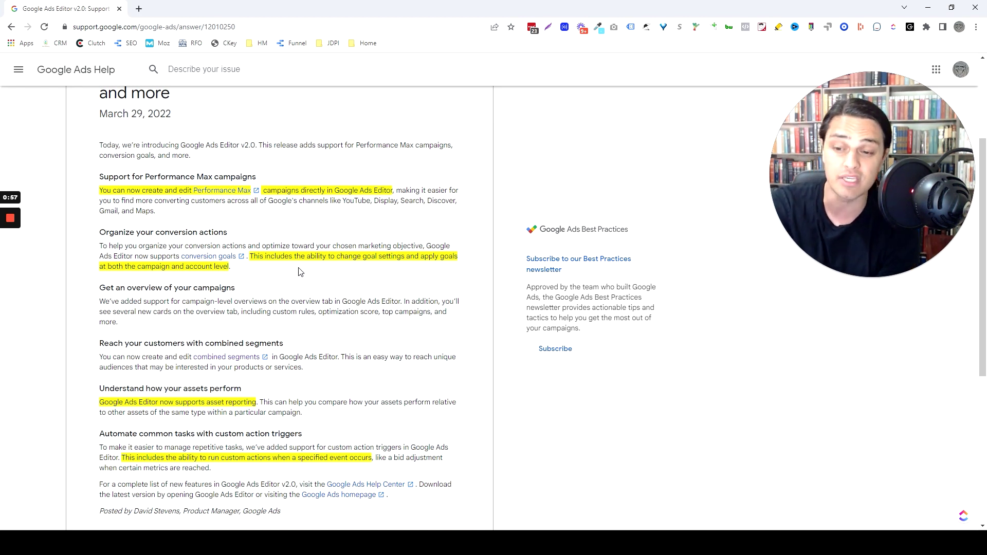
scroll(299, 272, down, 1)
scroll(317, 281, down, 1)
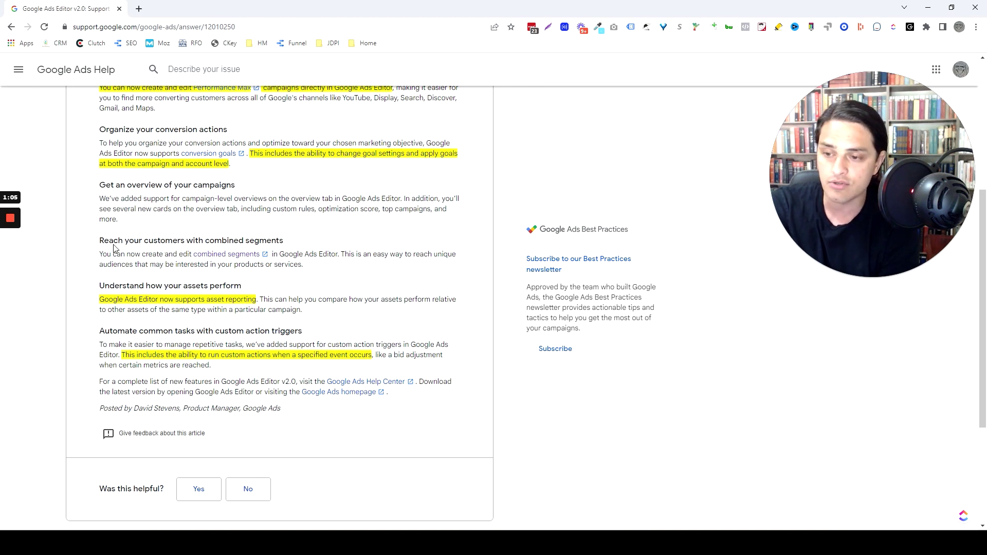
drag(100, 253, 329, 265)
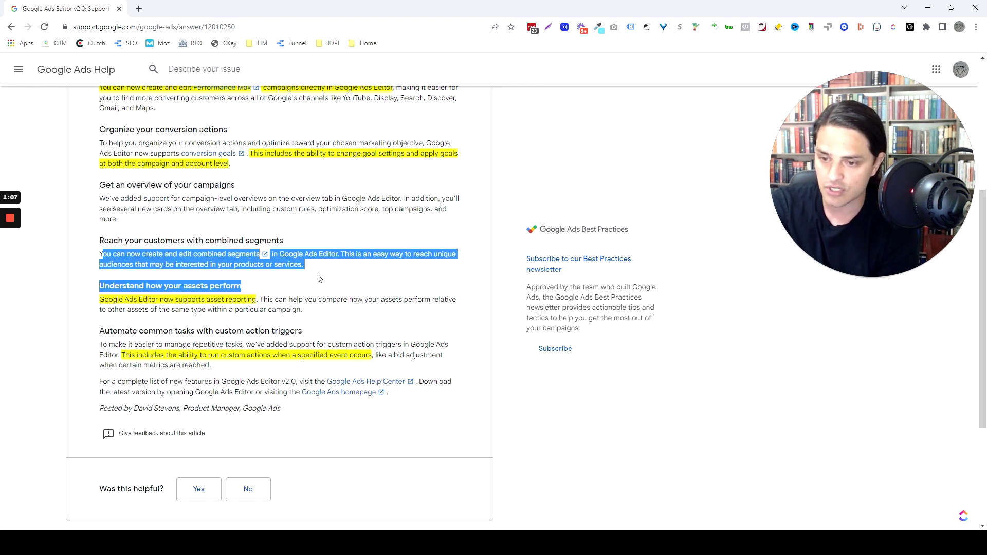
click(332, 276)
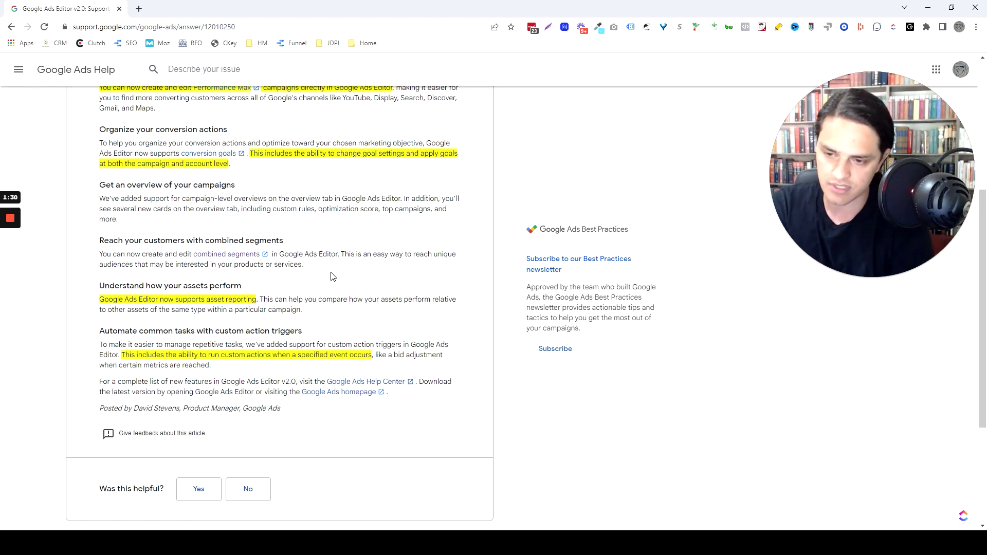
scroll(332, 275, down, 1)
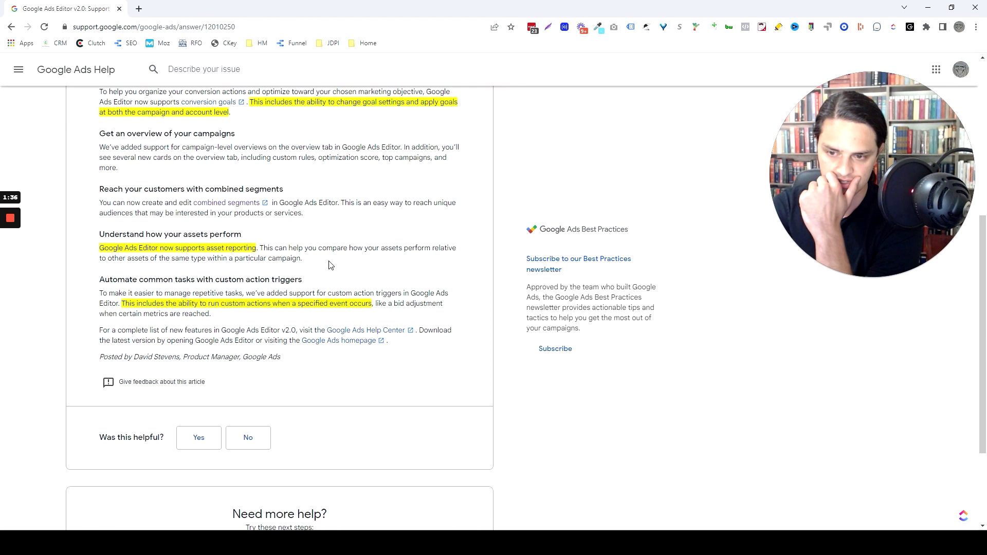
scroll(328, 264, down, 1)
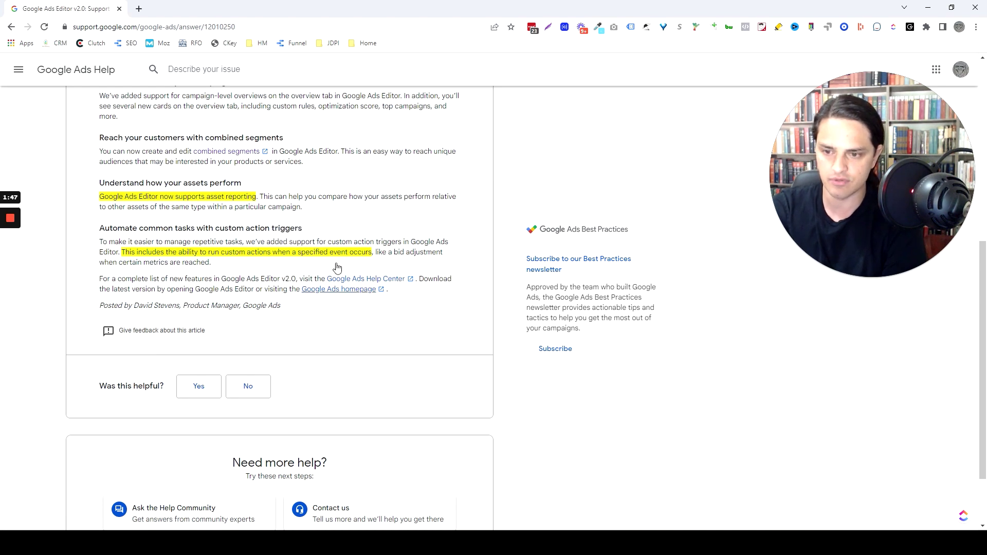
scroll(283, 311, up, 4)
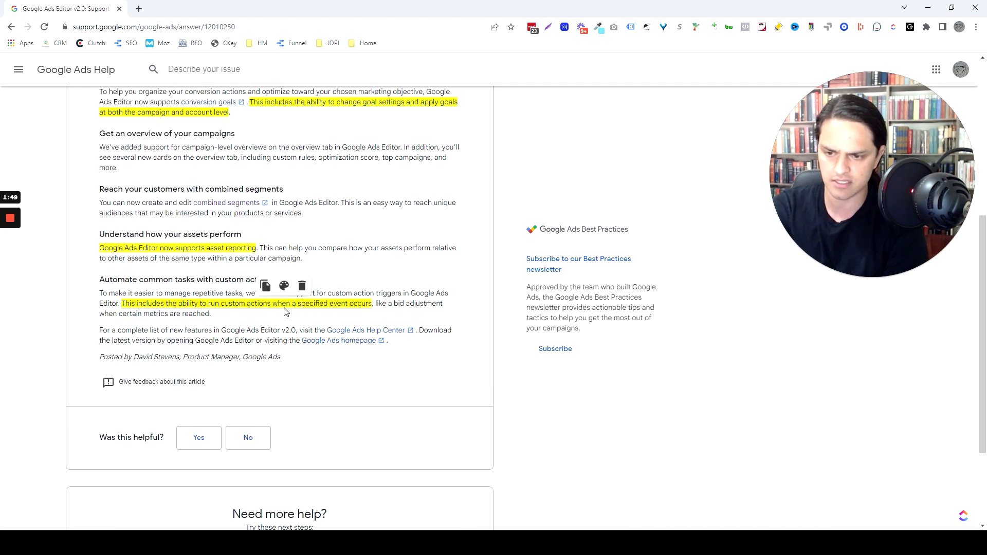
scroll(284, 311, up, 4)
scroll(284, 310, up, 4)
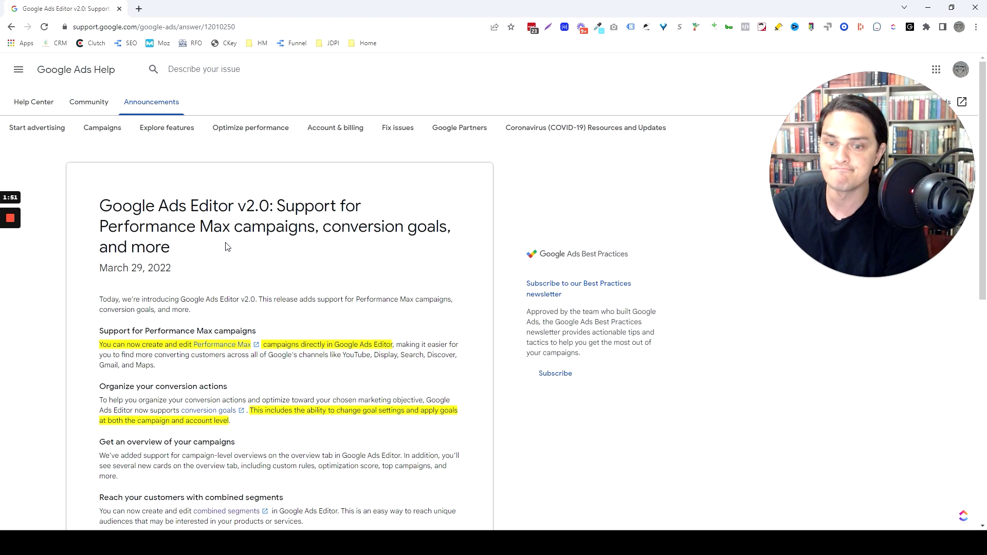